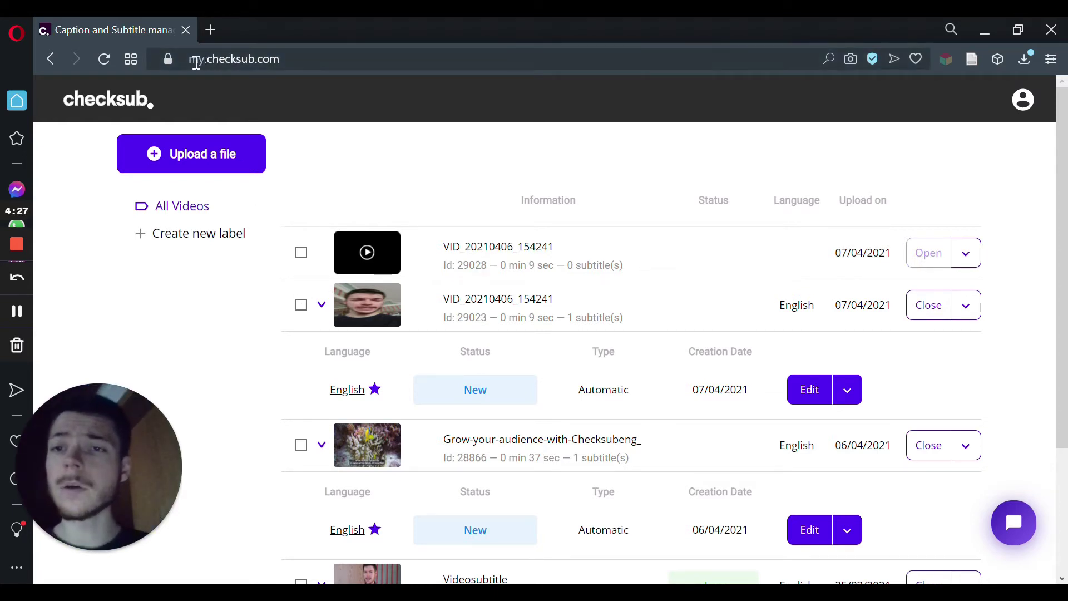
Step: Upload the VID_20210406_154241 video from the computer, showing all files in the Ouvrir dialog
drag(189, 59, 307, 60)
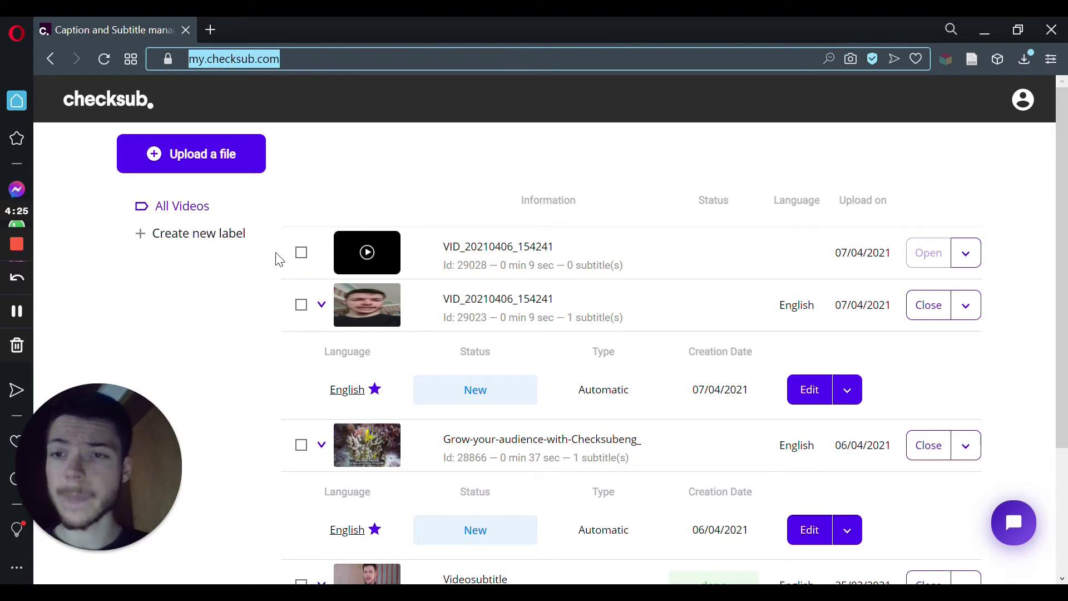
click(204, 158)
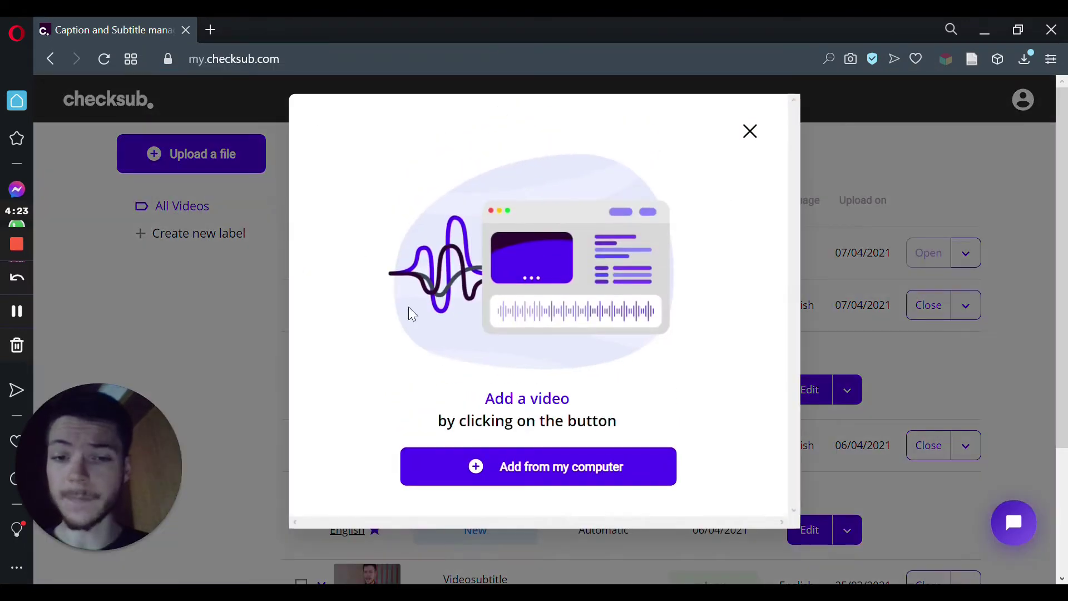
click(553, 476)
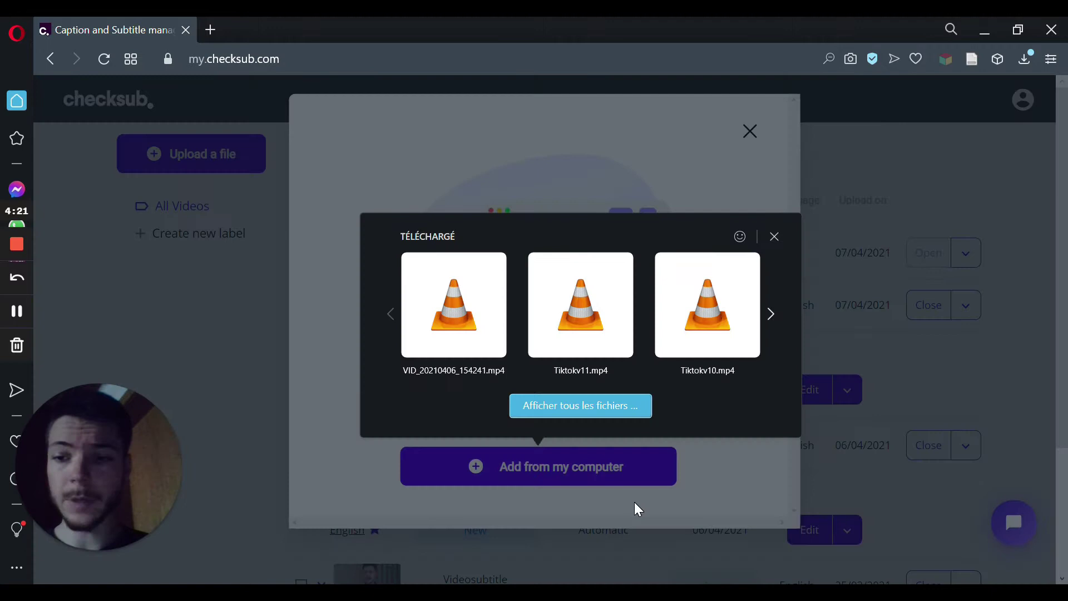
click(599, 410)
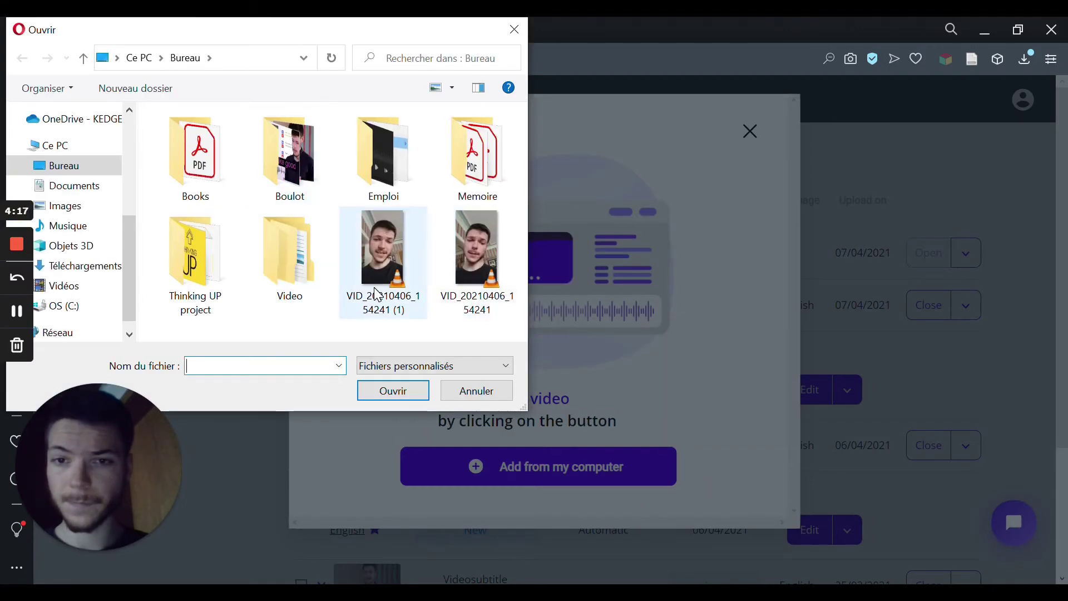
double_click(490, 249)
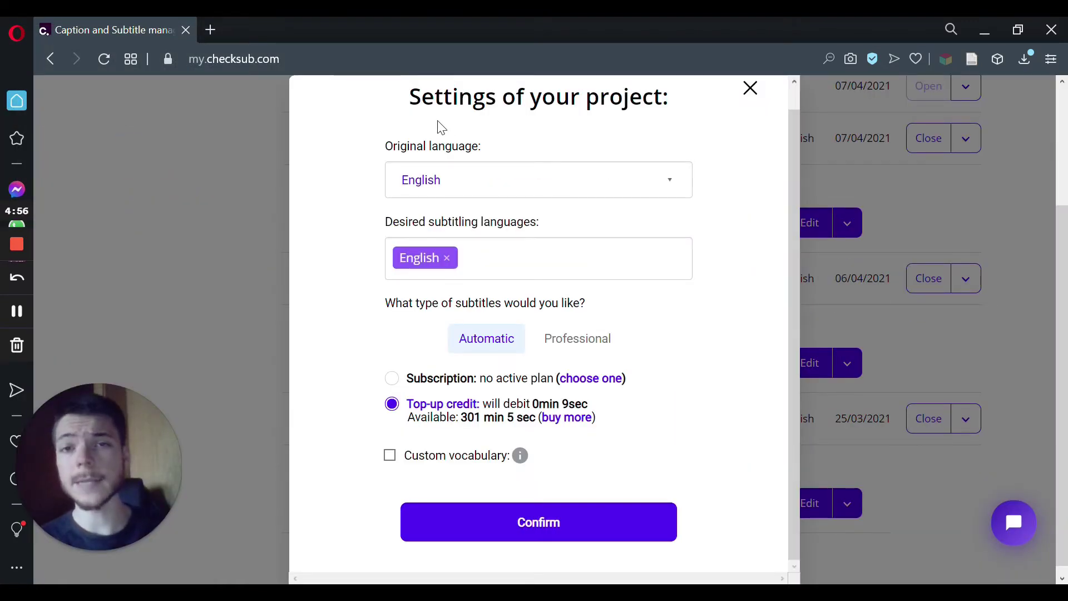
Step: Keep English as original language with automatic subtitles and Top-up credit, then confirm
drag(407, 97, 694, 107)
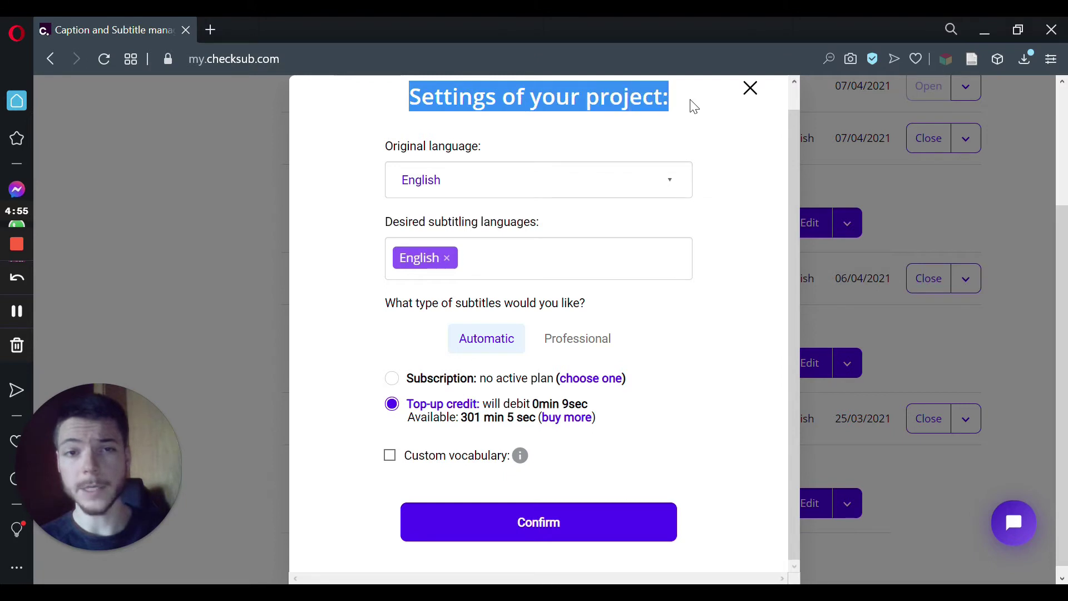
click(612, 180)
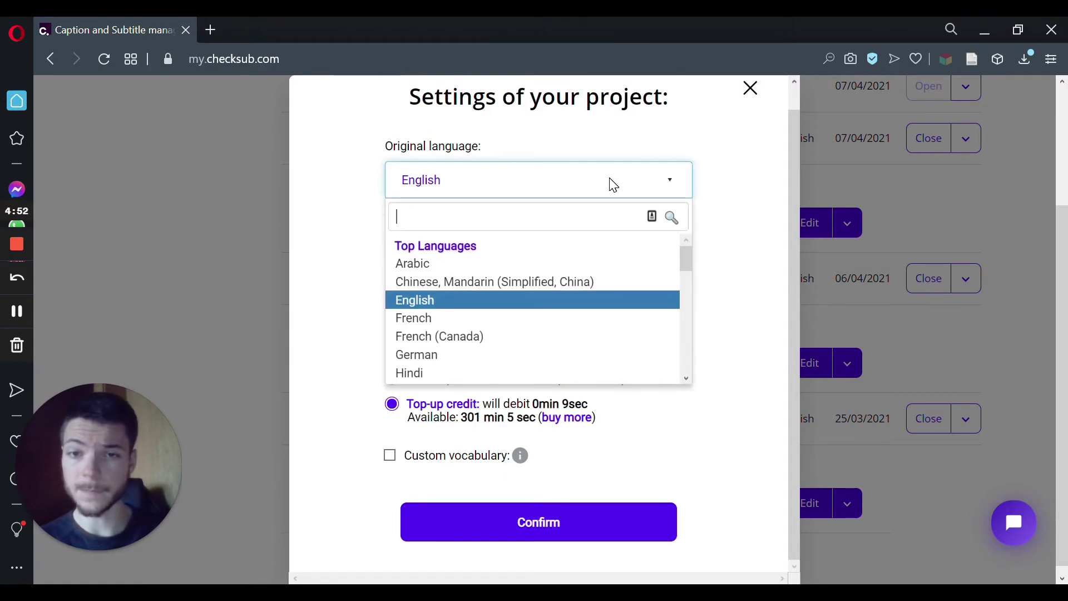
click(734, 260)
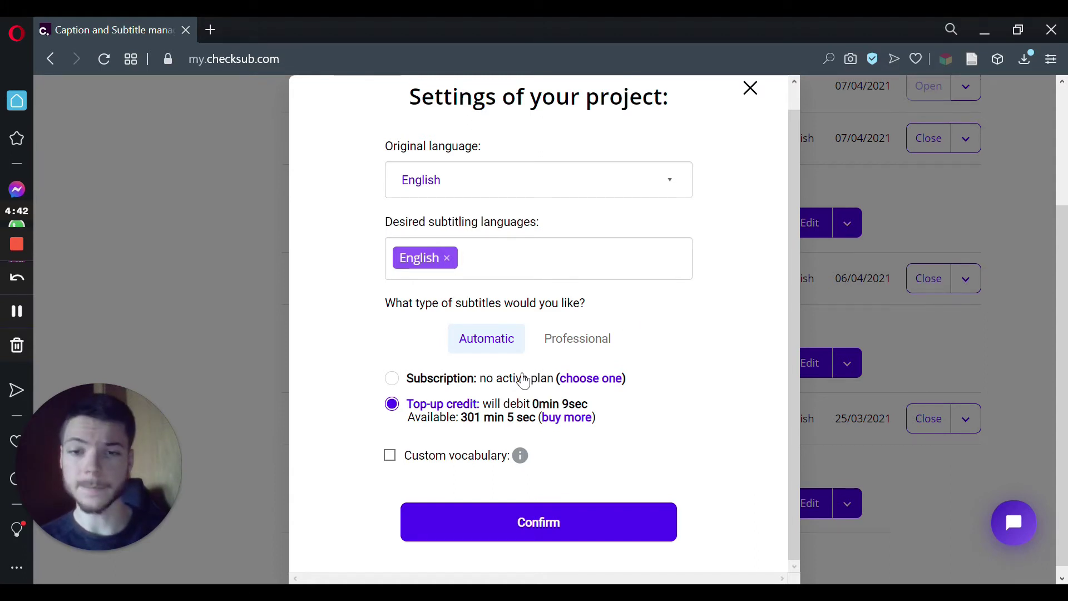
scroll(523, 383, down, 1)
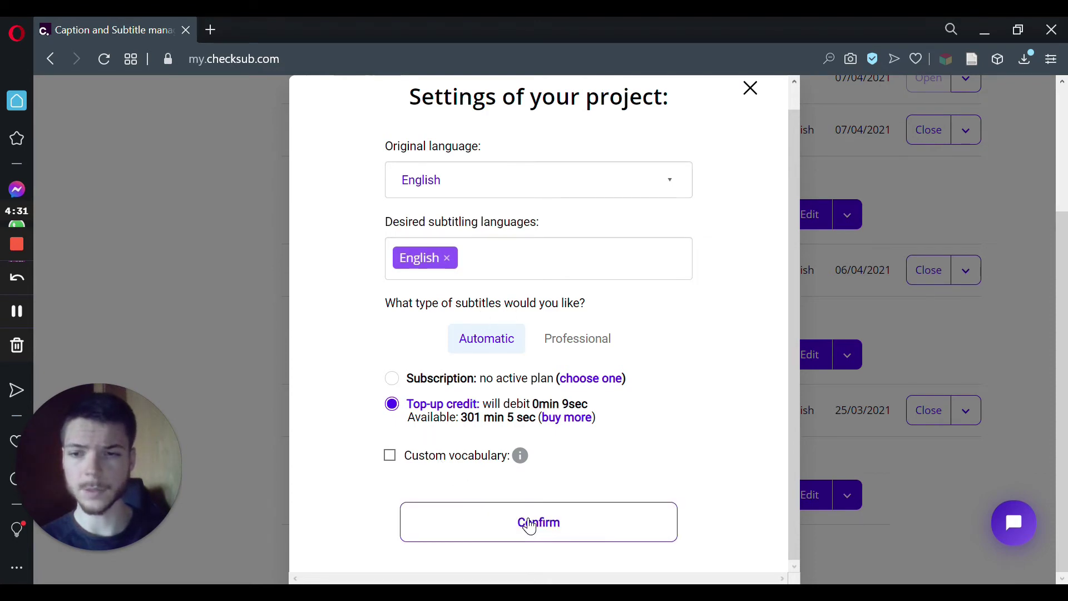
click(529, 526)
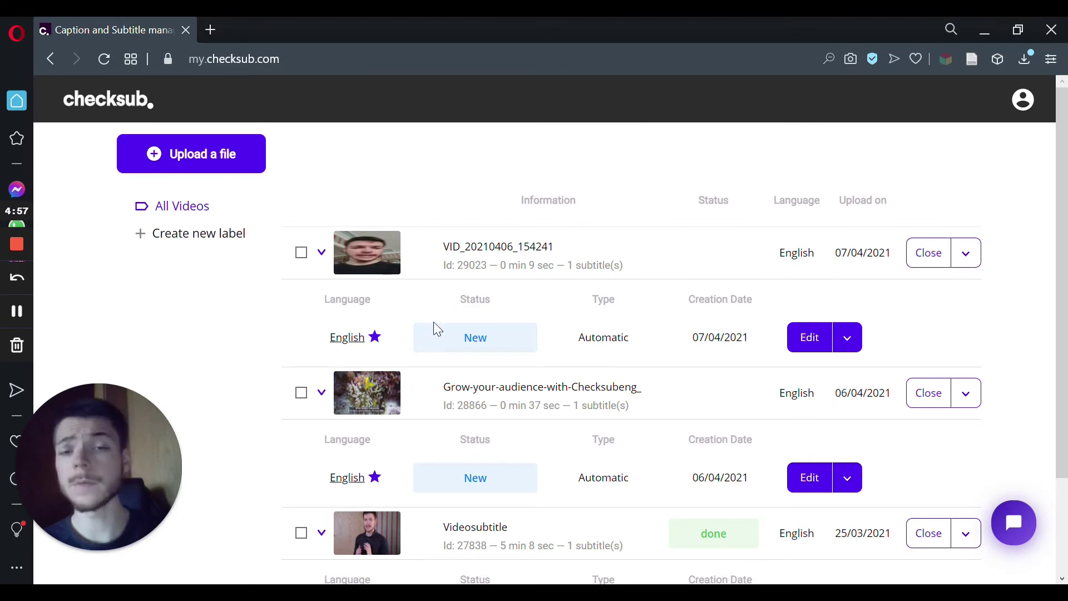
Step: Open the New English subtitle, review its three captions, and play the preview
drag(460, 334, 504, 343)
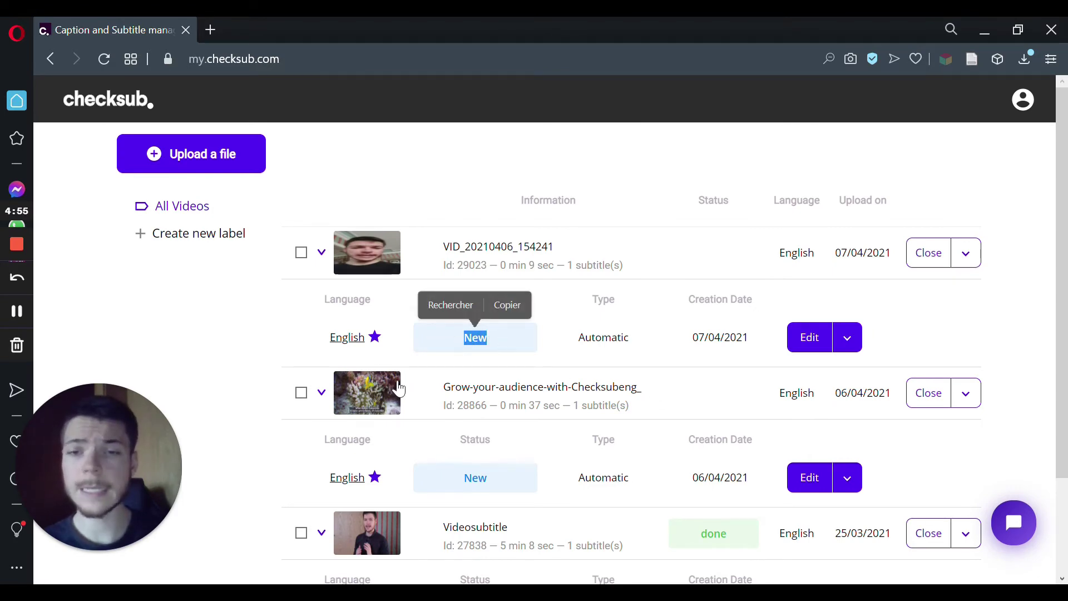
click(349, 339)
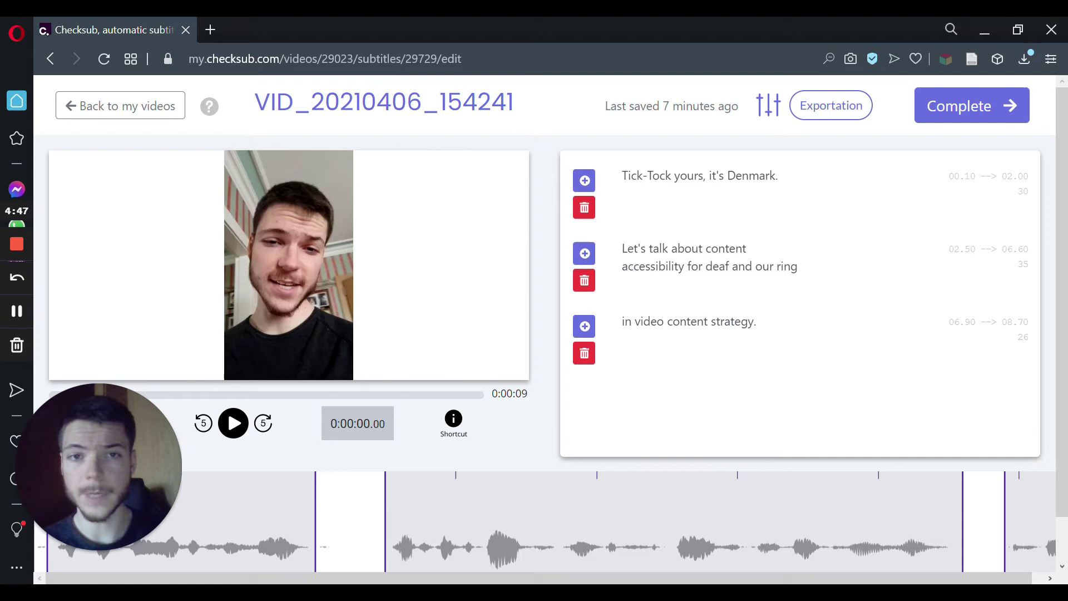
drag(622, 176, 748, 239)
drag(634, 248, 785, 305)
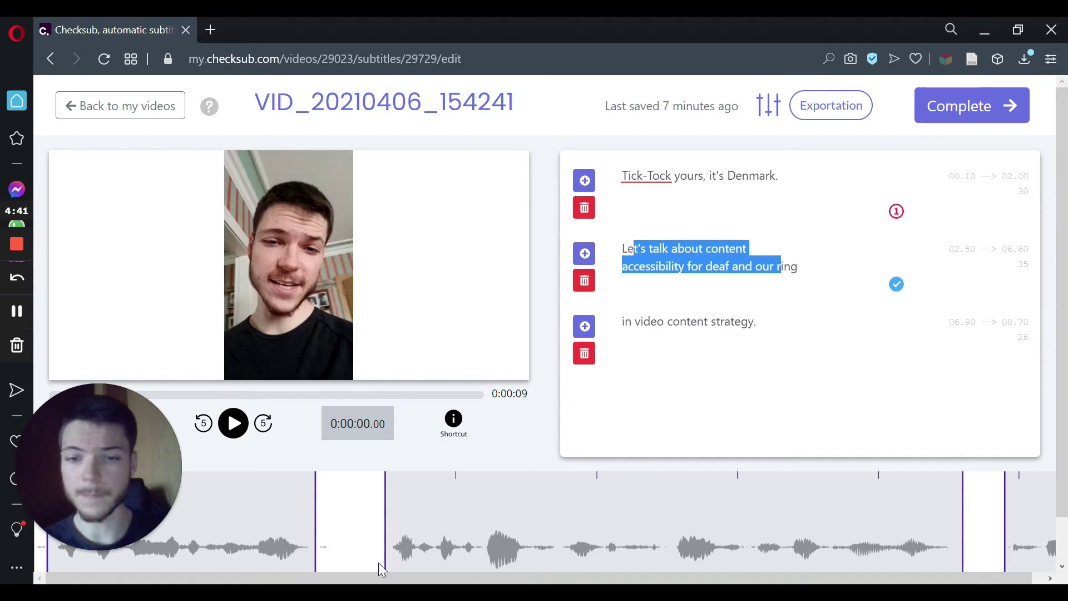
drag(298, 572, 809, 581)
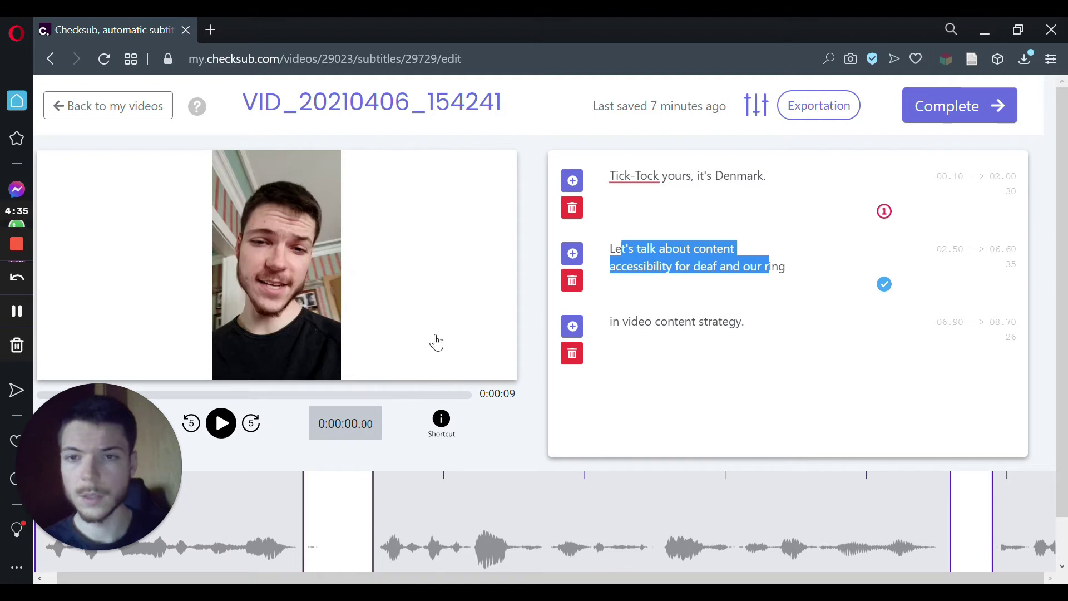
click(221, 424)
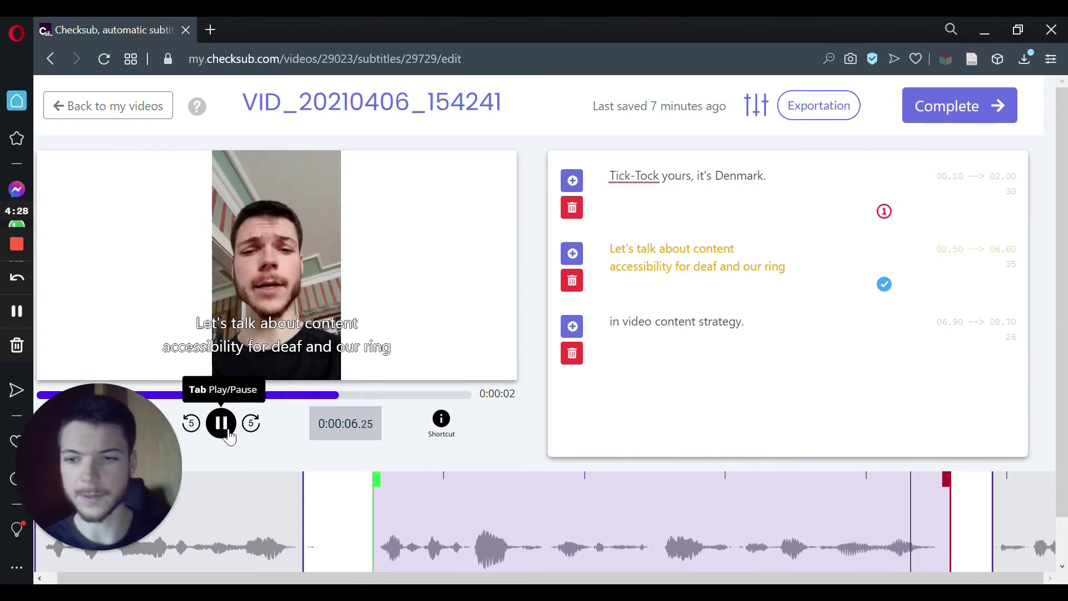
Step: Review the first two captions and briefly play then pause the video
drag(610, 175, 766, 176)
drag(614, 248, 782, 266)
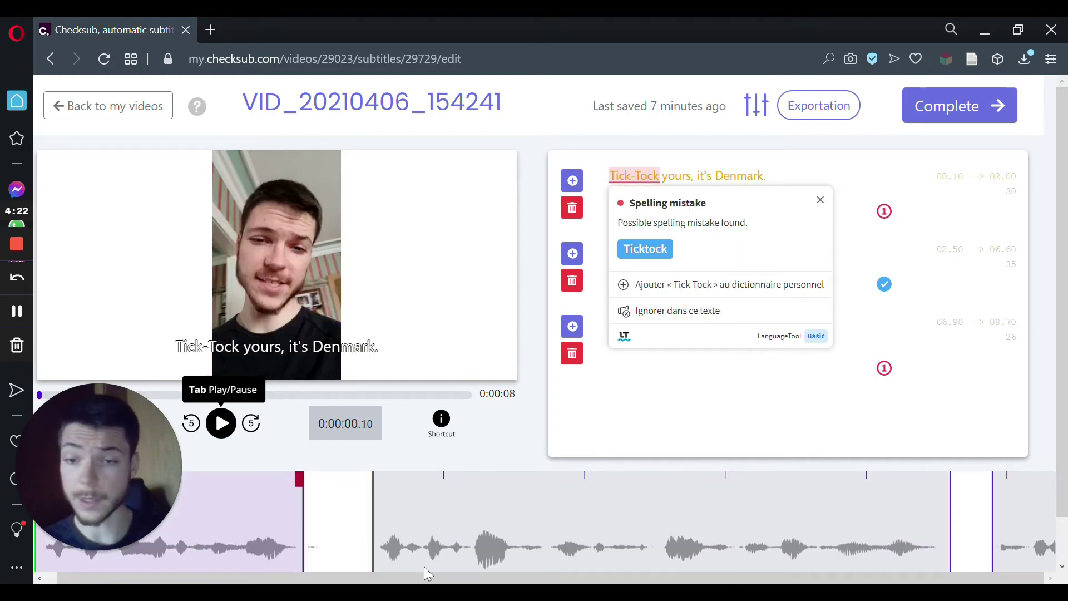
drag(427, 573, 414, 573)
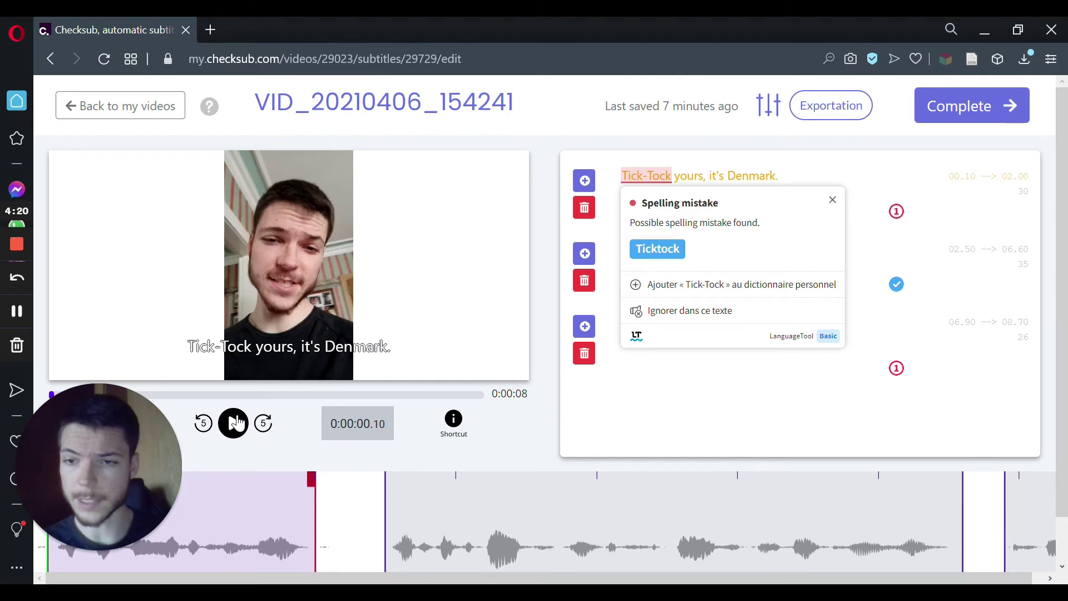
click(236, 423)
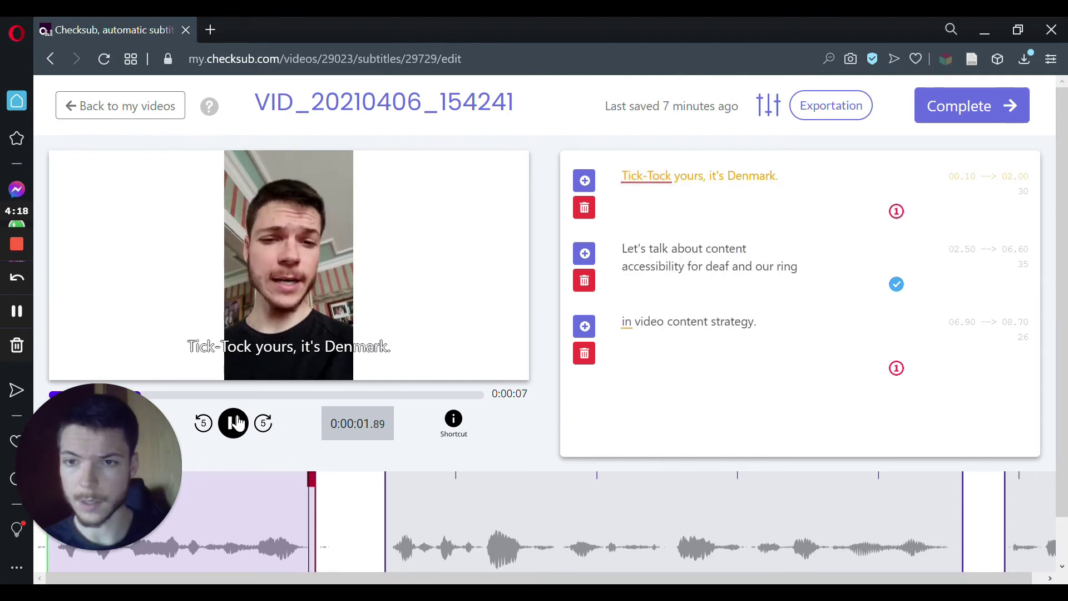
click(236, 423)
Step: Correct the first caption to read "Hey Tik-Tok viewers, it's Denmark."
click(631, 175)
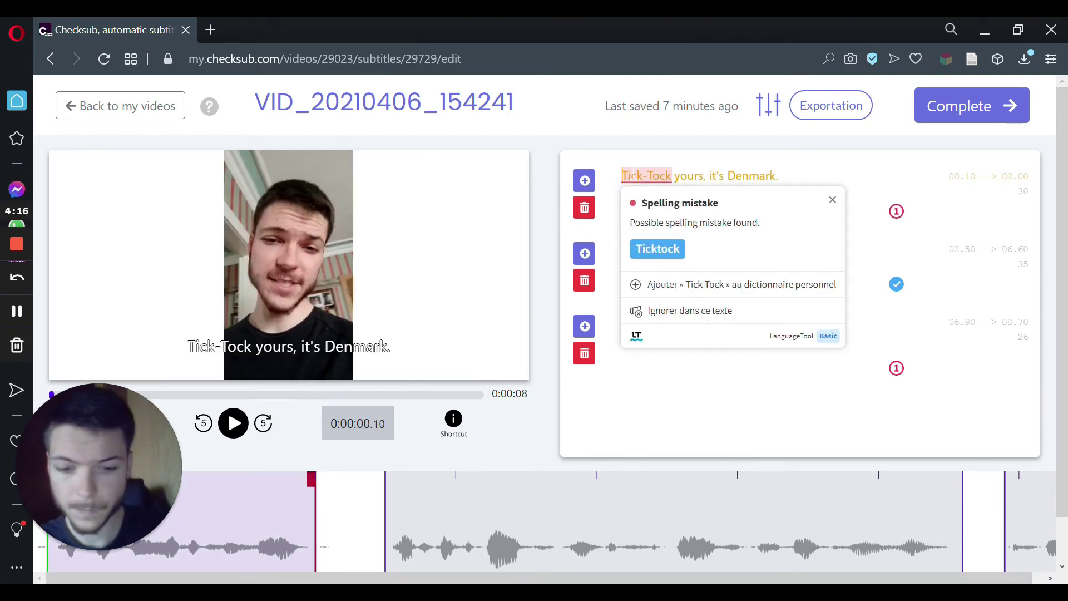
text(Hey)
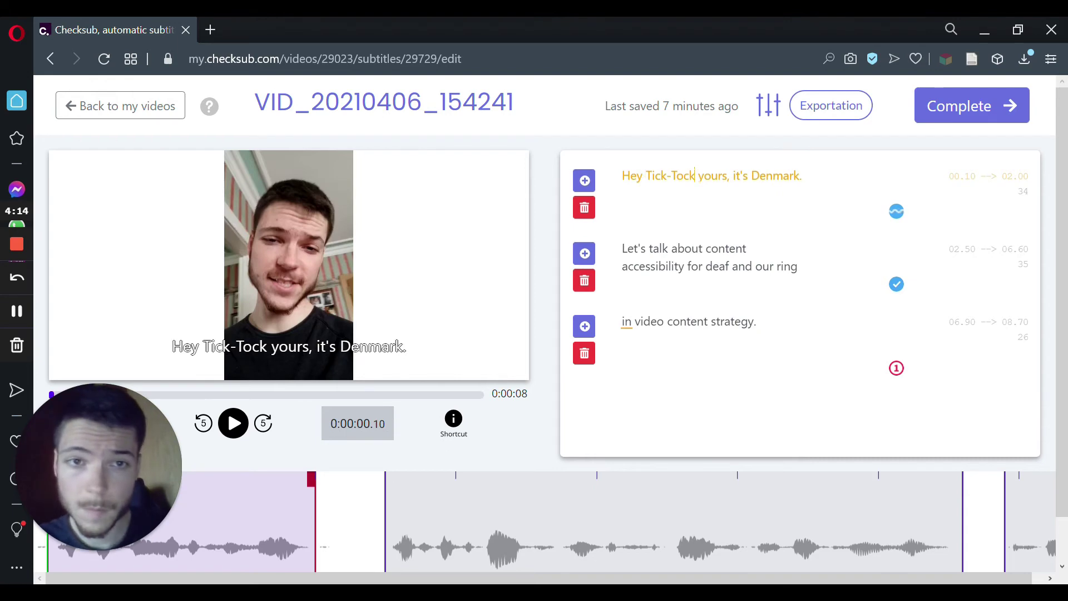
key(BackSpace)
key(BackSpace)
key(BackSpace)
key(BackSpace)
key(BackSpace)
key(BackSpace)
key(BackSpace)
text(k-)
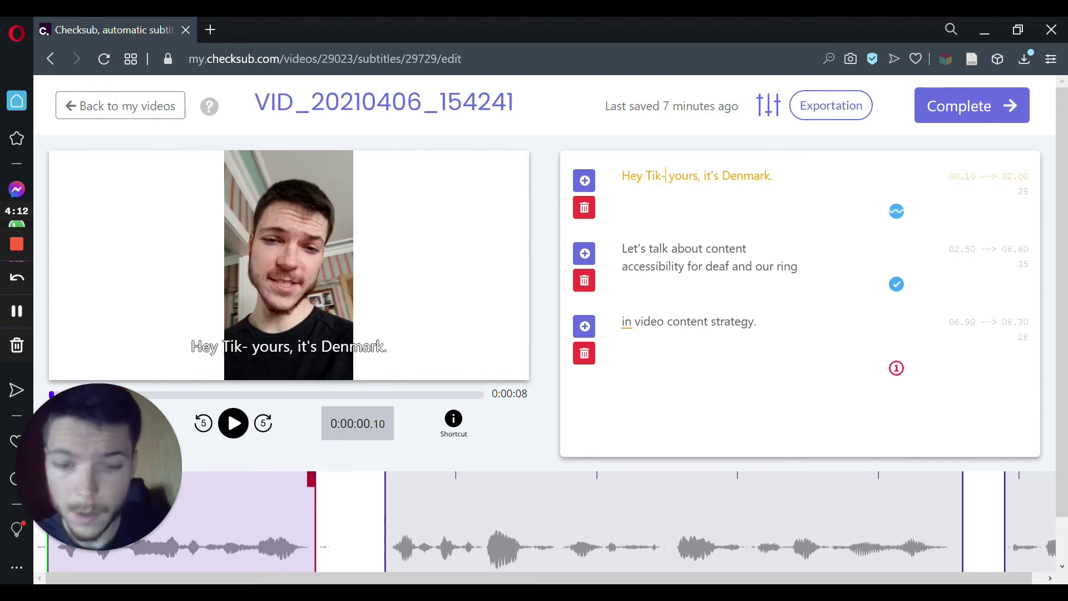
text(Tok)
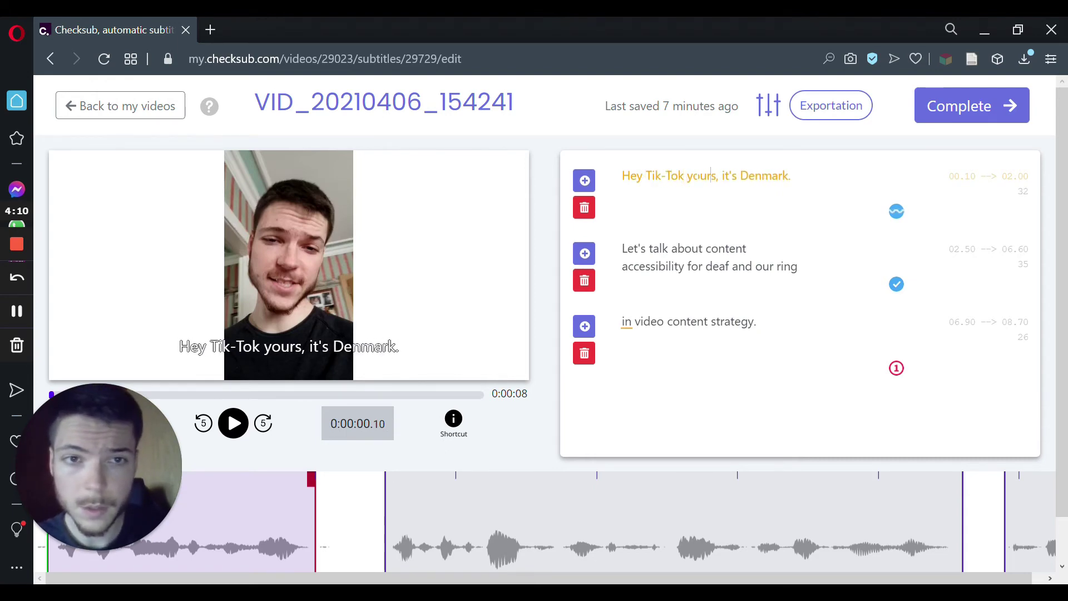
key(BackSpace)
key(BackSpace)
key(BackSpace)
key(BackSpace)
key(BackSpace)
text(vie)
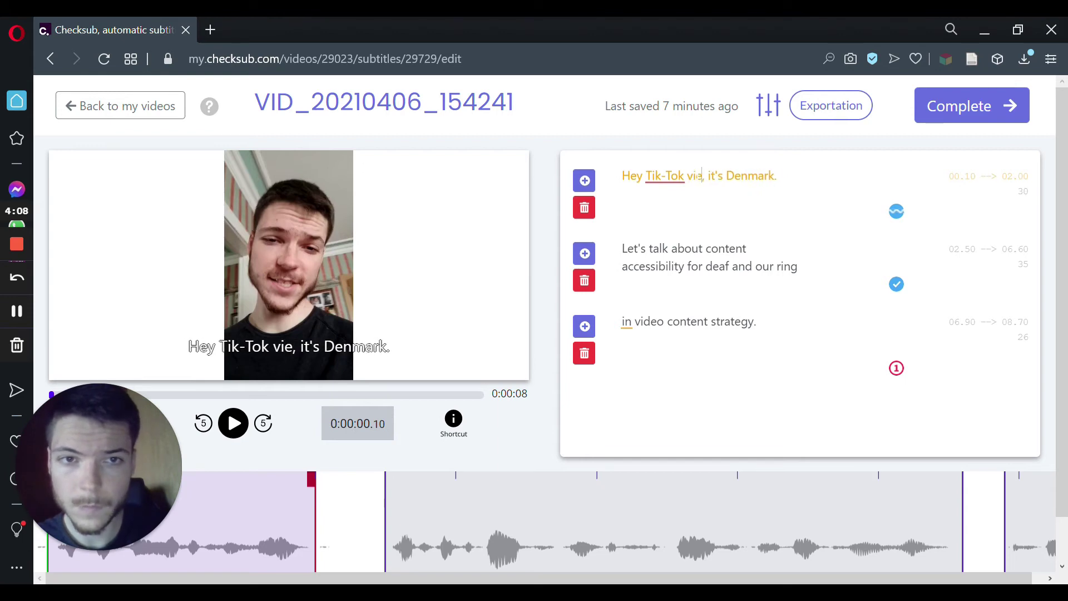
text(wers)
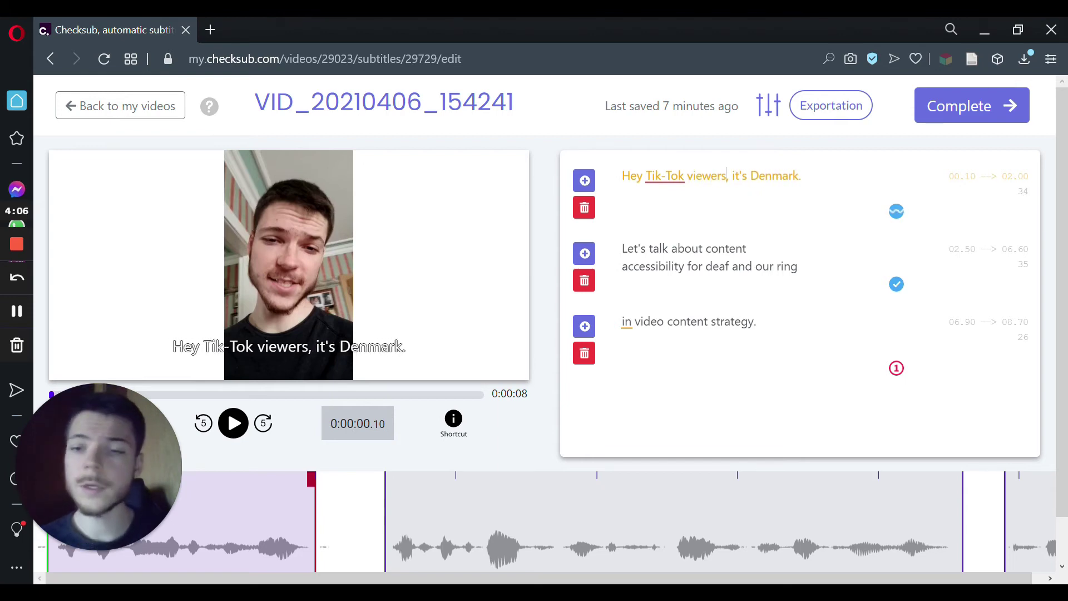
Step: Open Video exportation settings and browse the fonts, keeping Verdana size 20
click(857, 113)
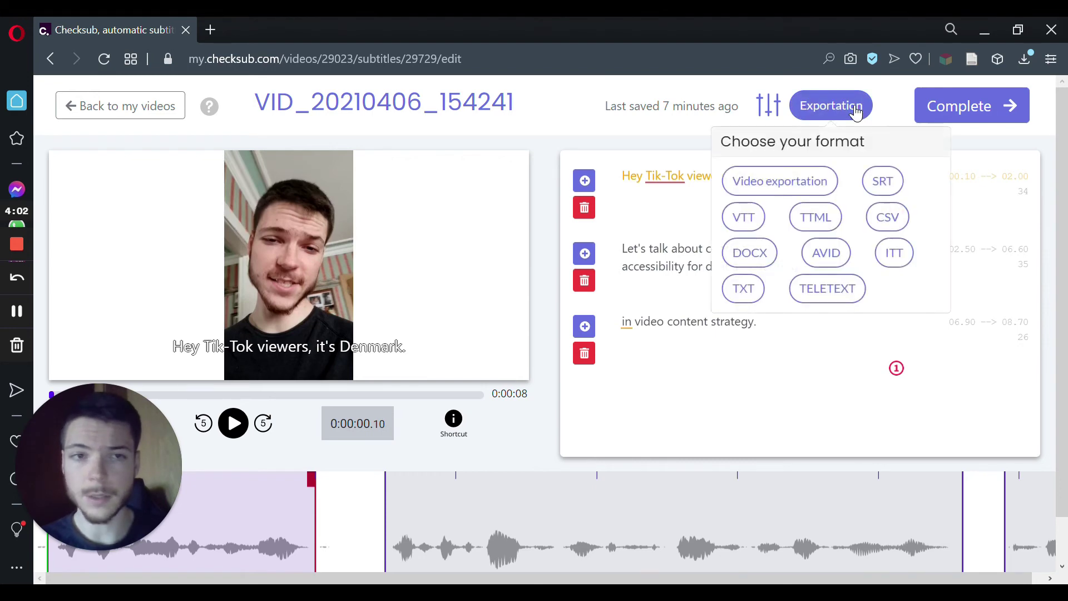
click(813, 191)
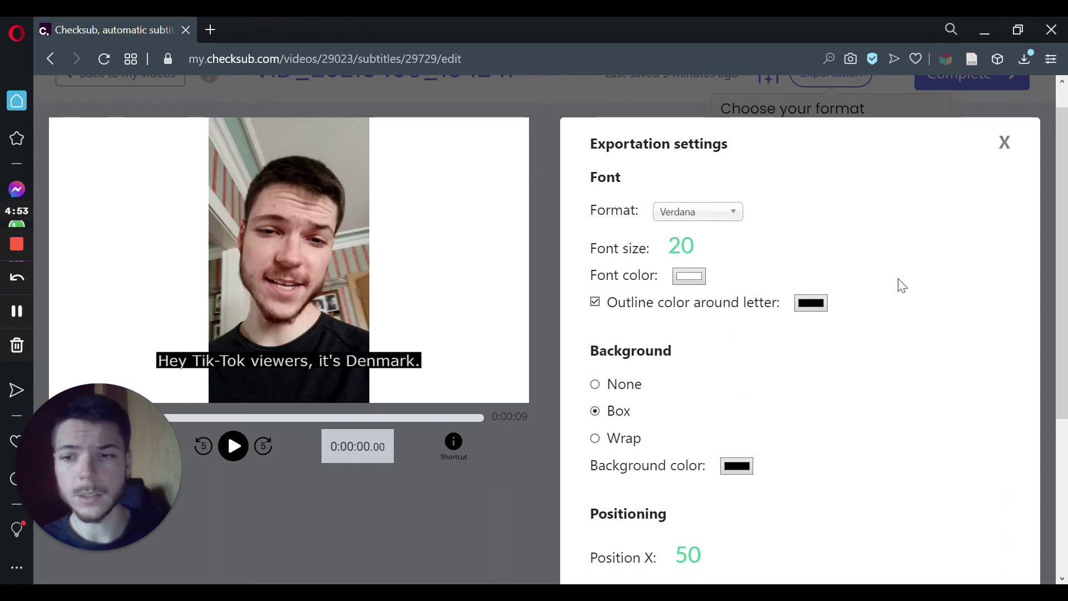
click(689, 215)
scroll(694, 361, down, 1)
scroll(707, 334, up, 2)
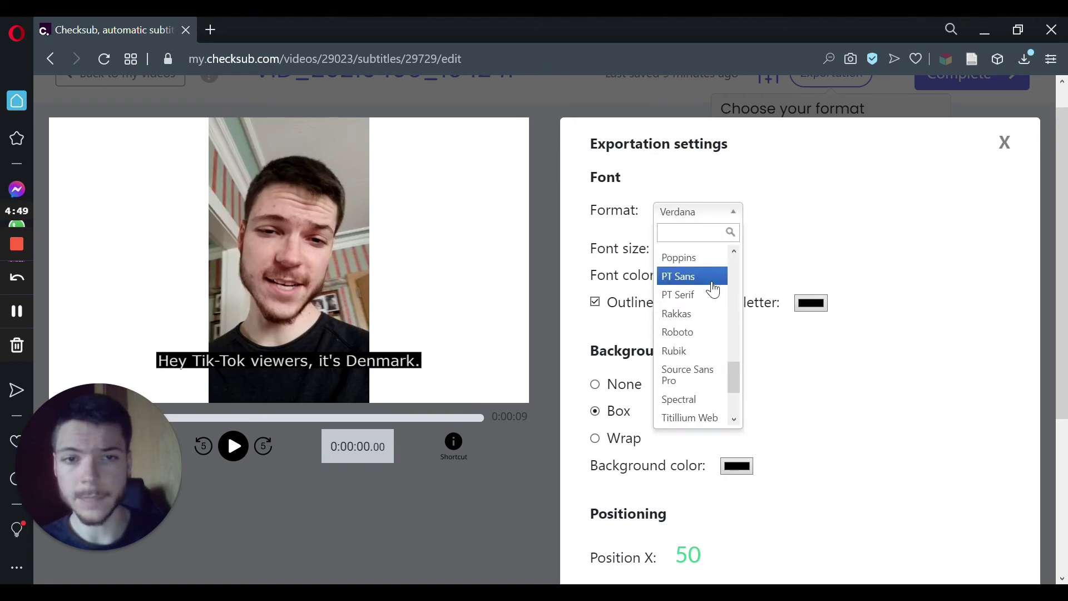
scroll(709, 378, down, 2)
scroll(704, 356, up, 2)
scroll(705, 356, up, 1)
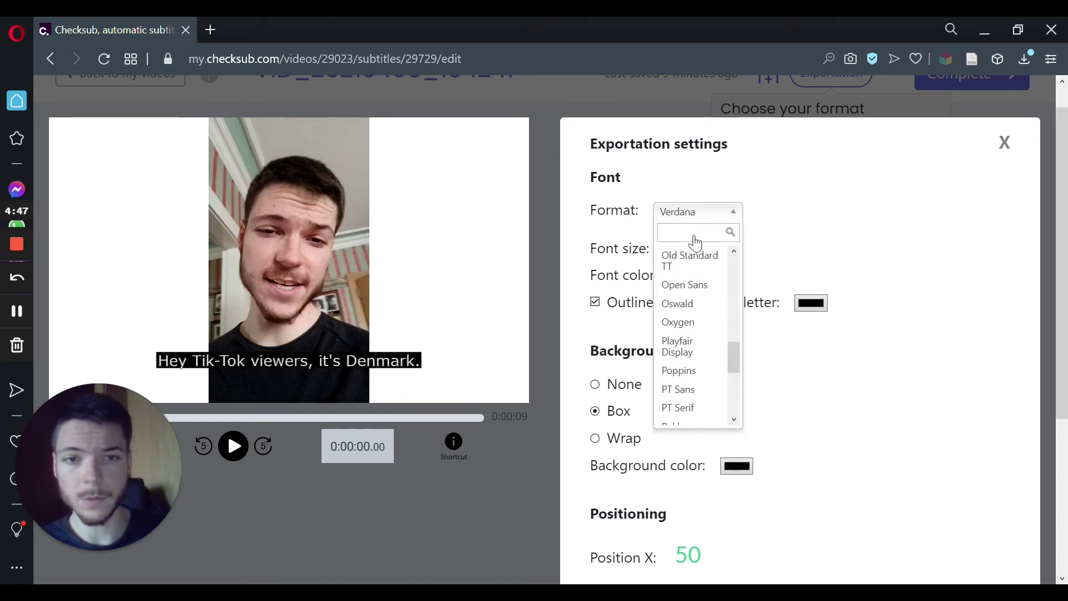
scroll(710, 334, down, 3)
scroll(715, 362, up, 4)
scroll(717, 378, up, 2)
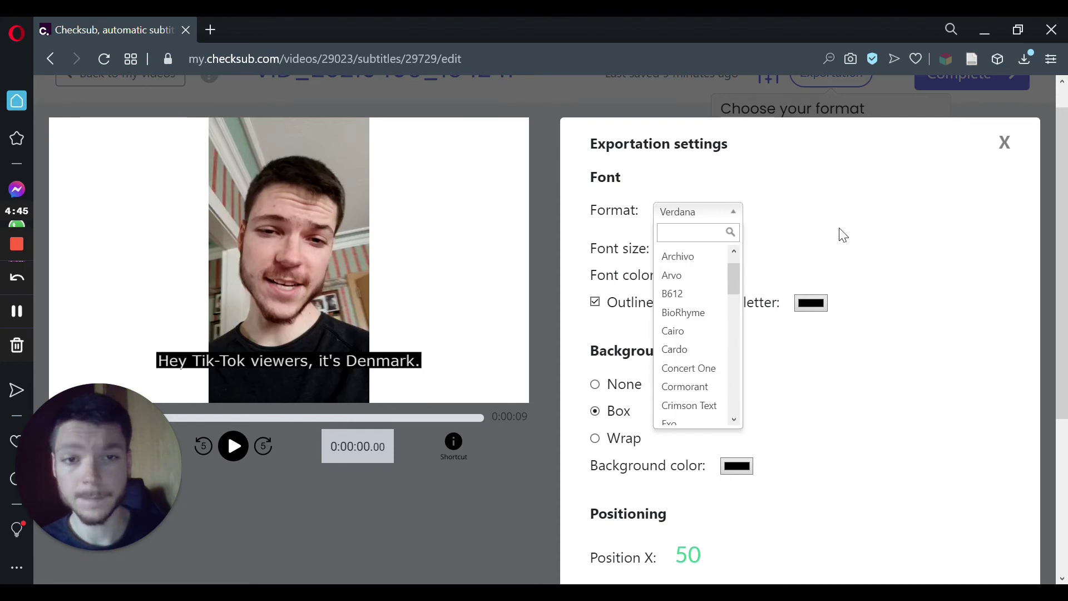
click(843, 234)
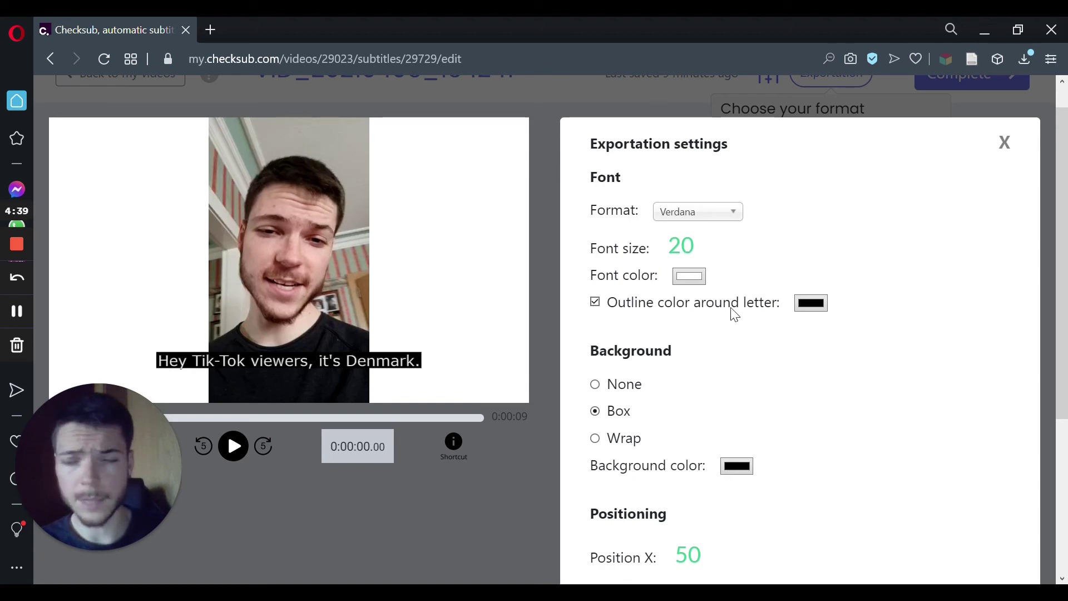
Step: Keep mp4 as the output format with 1080 resolution
scroll(791, 324, down, 3)
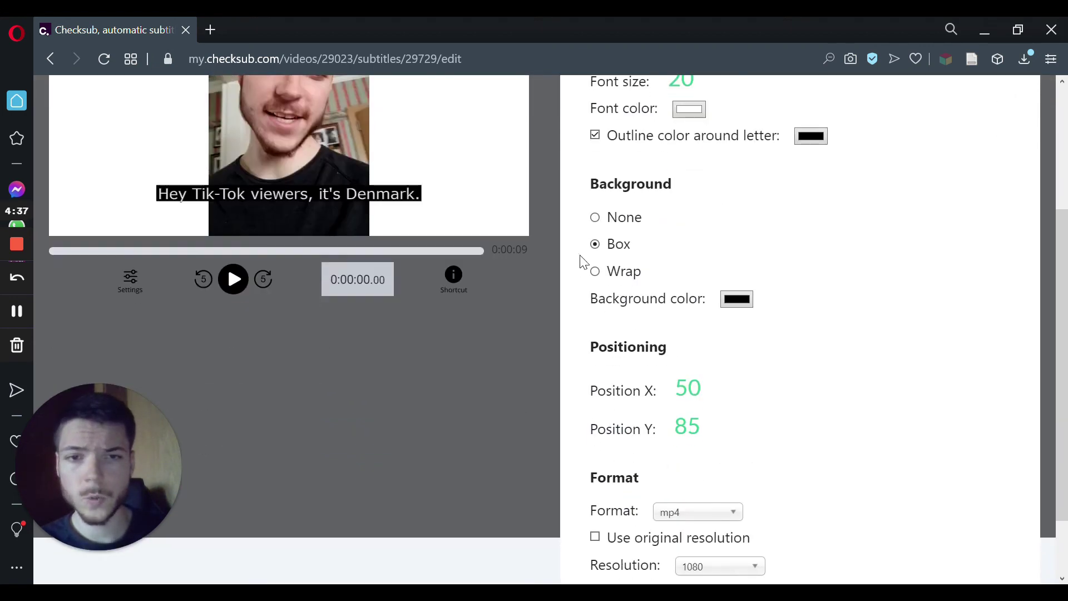
scroll(595, 252, up, 2)
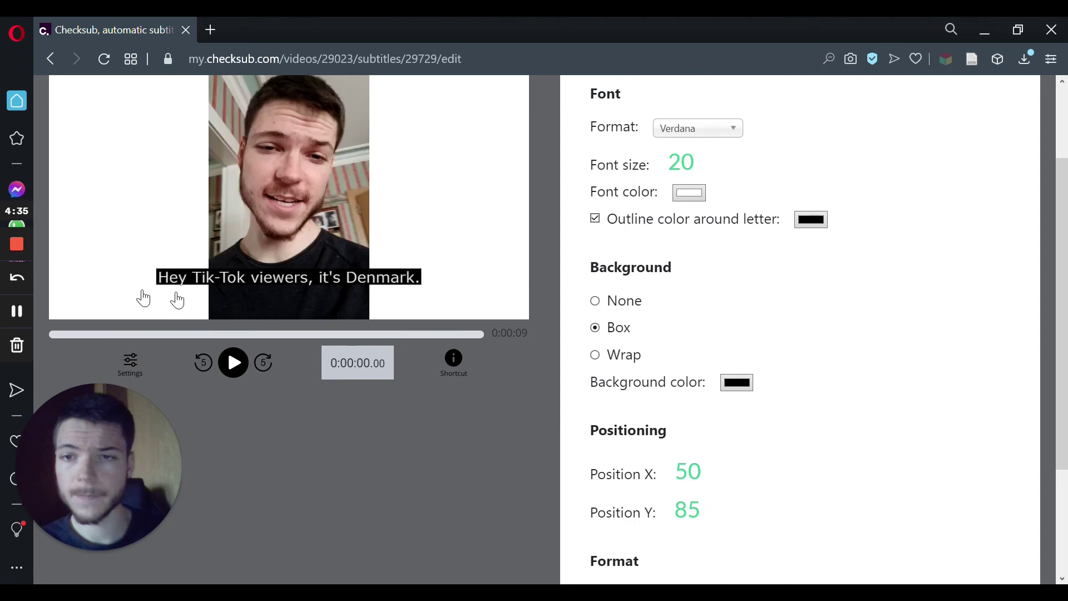
scroll(384, 281, up, 3)
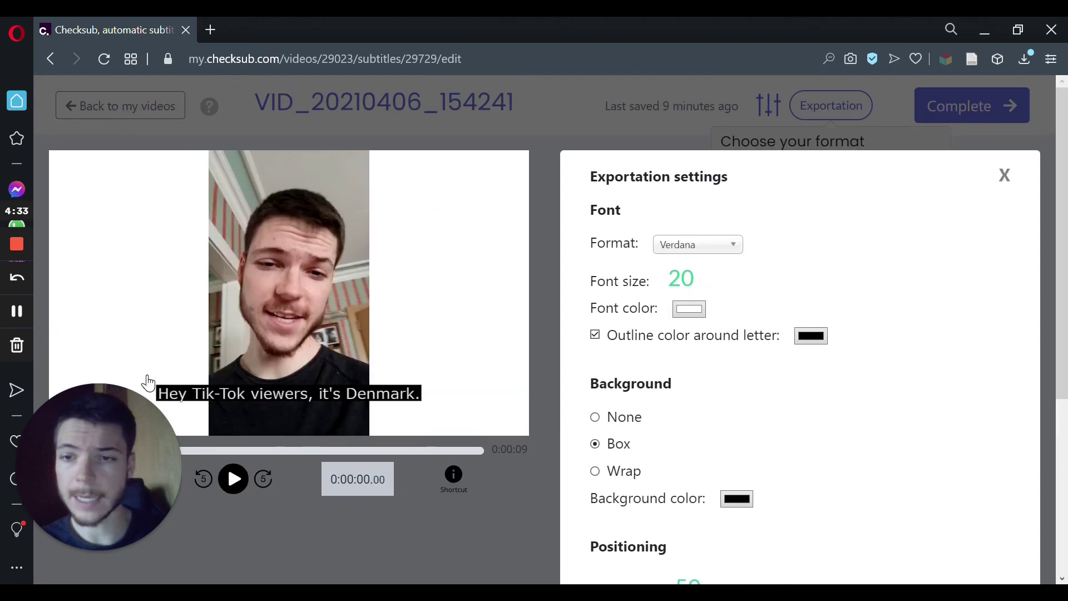
scroll(143, 381, down, 3)
scroll(739, 367, down, 2)
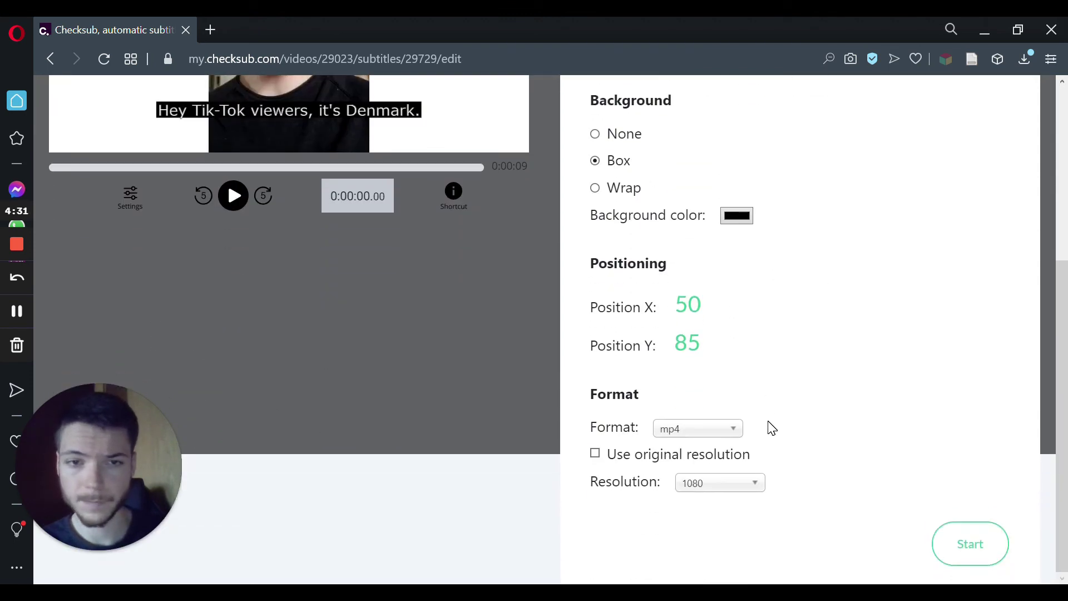
click(715, 429)
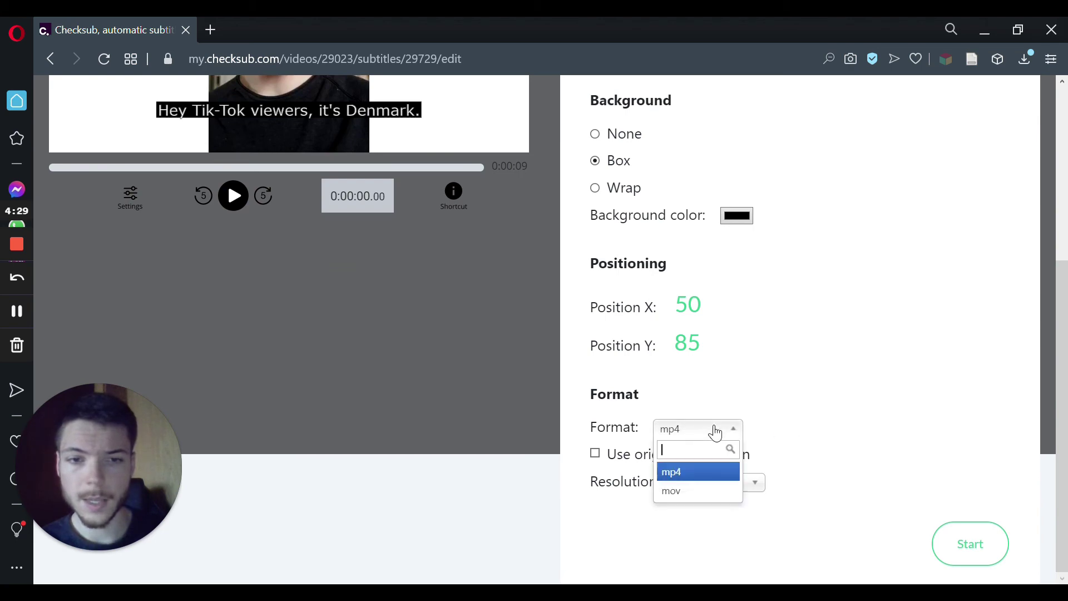
click(779, 438)
scroll(924, 477, up, 3)
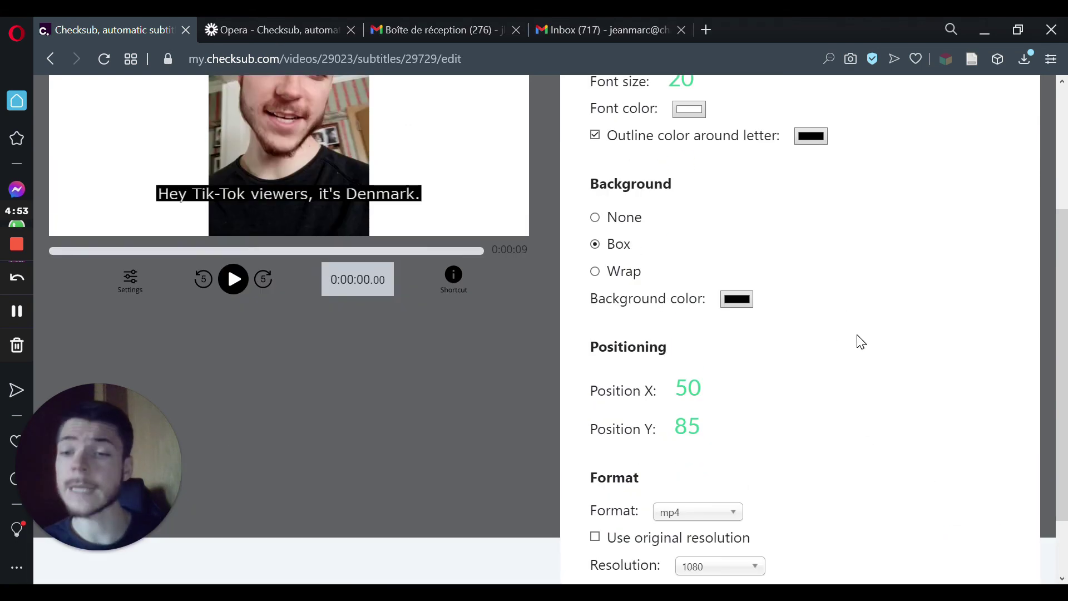
scroll(890, 373, up, 3)
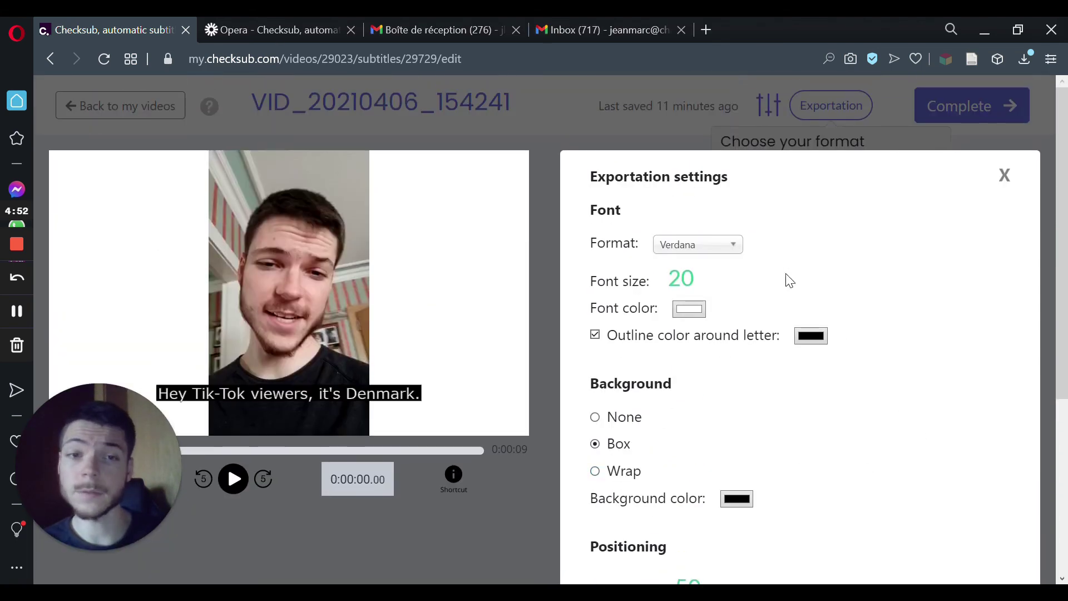
scroll(778, 267, down, 5)
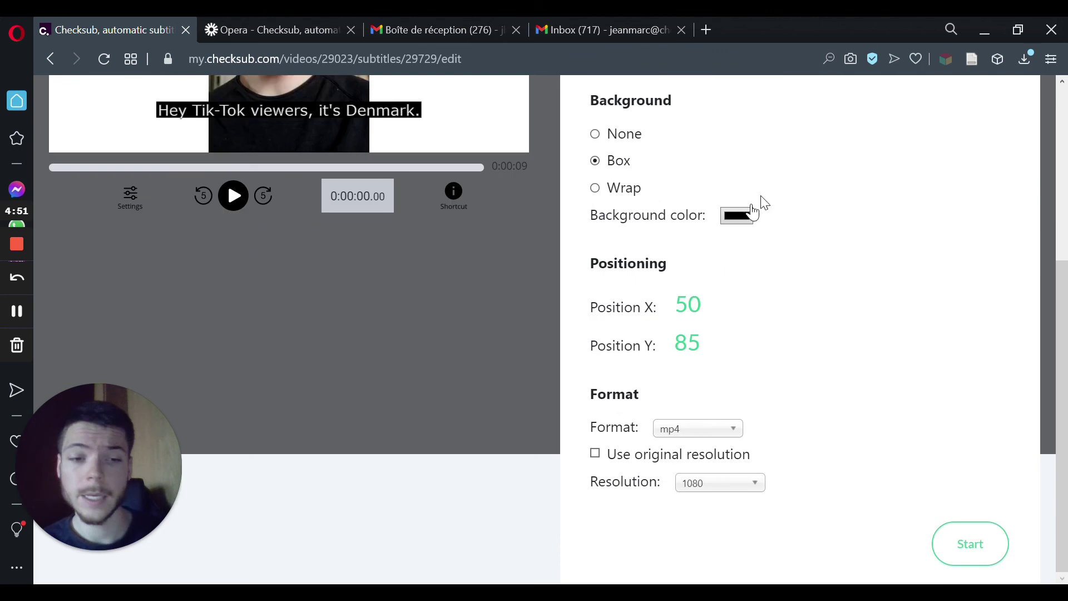
Step: Start the 1080 mp4 export with burned-in subtitles
click(972, 534)
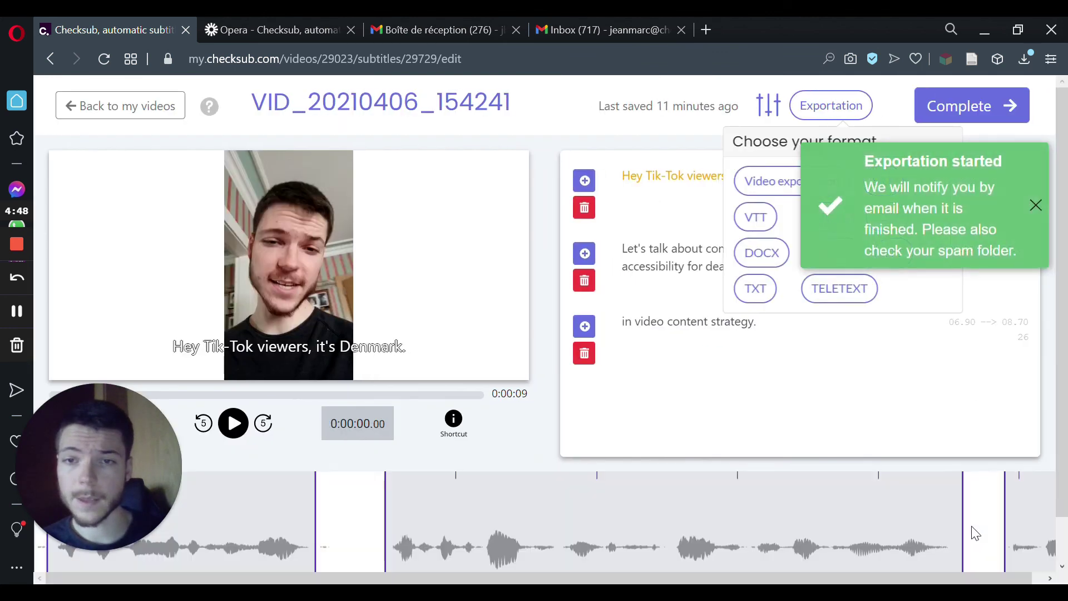